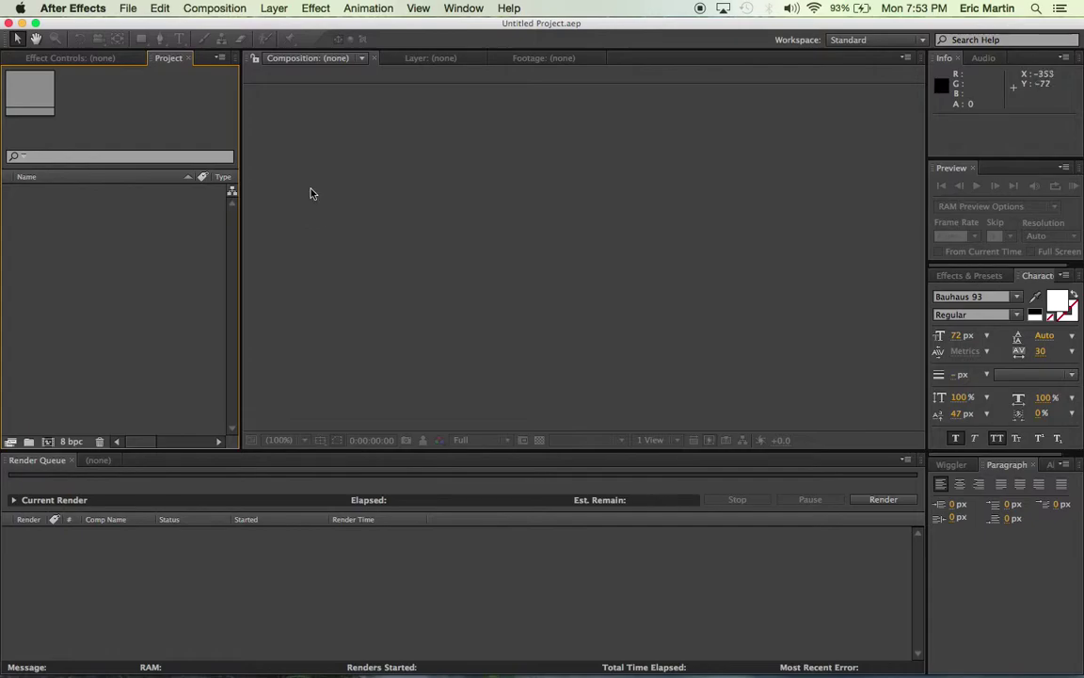
Step: Create a new composition named Comp 1 with the HDTV 1080 29.97 preset at 1920 x 1080
left_click(215, 8)
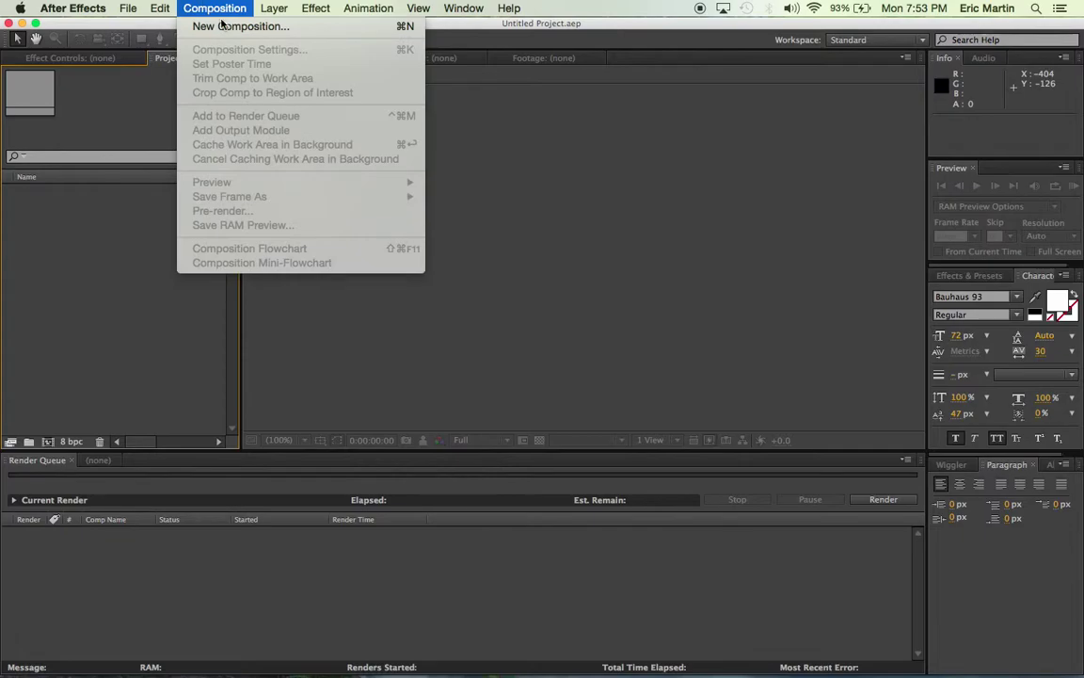
left_click(224, 28)
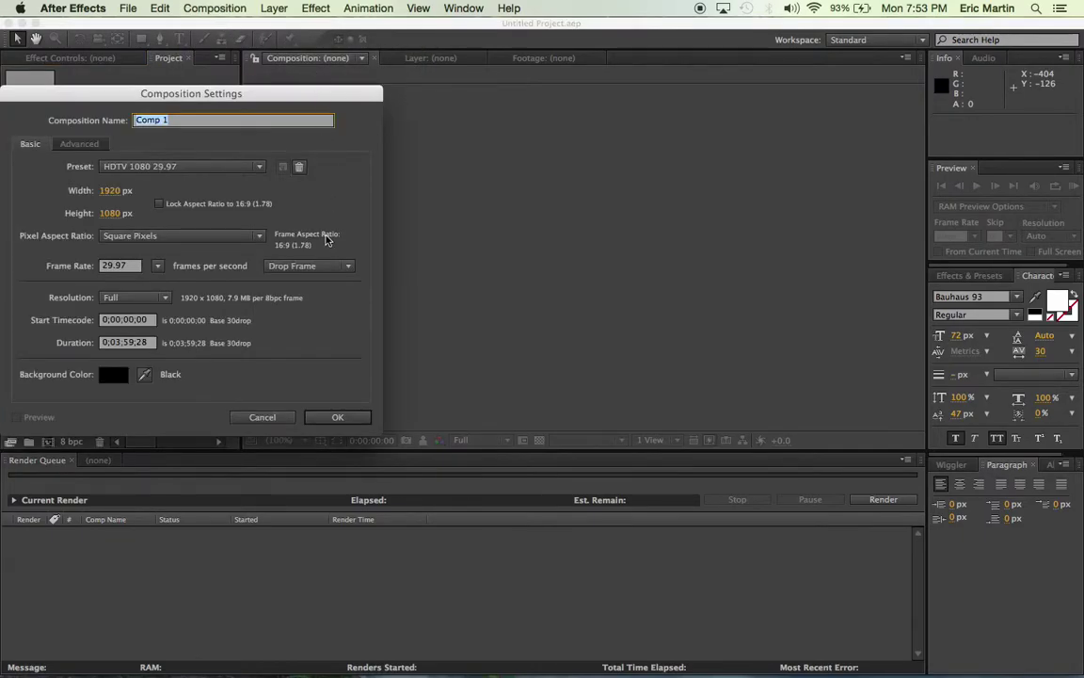
left_click(337, 417)
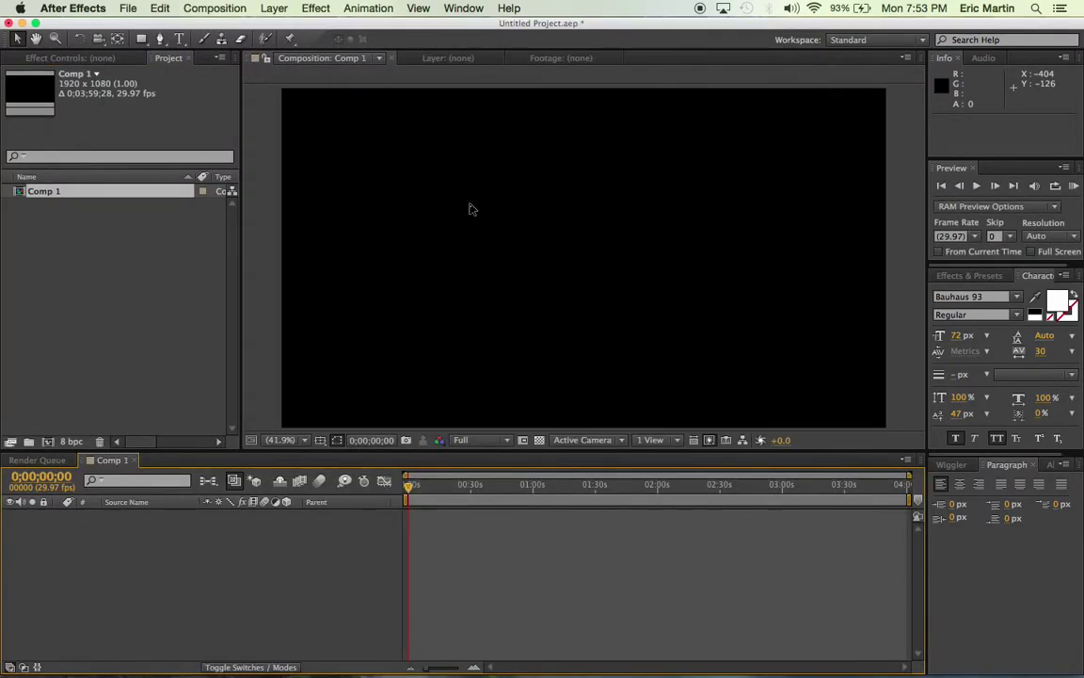
Step: Add a text layer reading "FALLEN FEATHER FILMS" to the composition
left_click(181, 39)
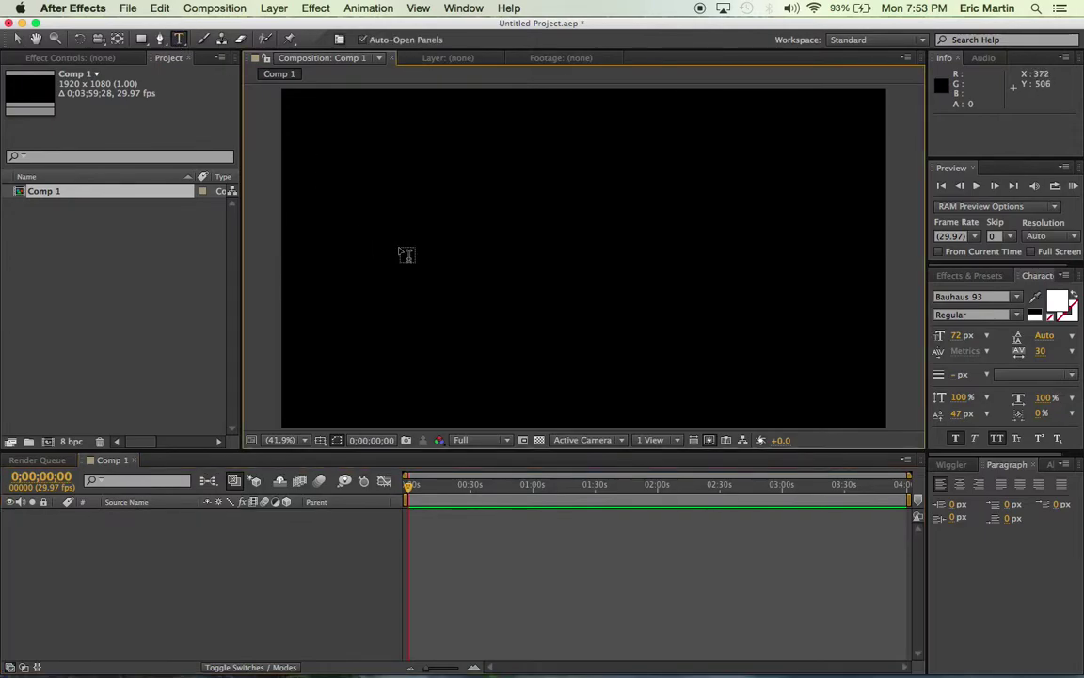
left_click(405, 254)
left_click(399, 243)
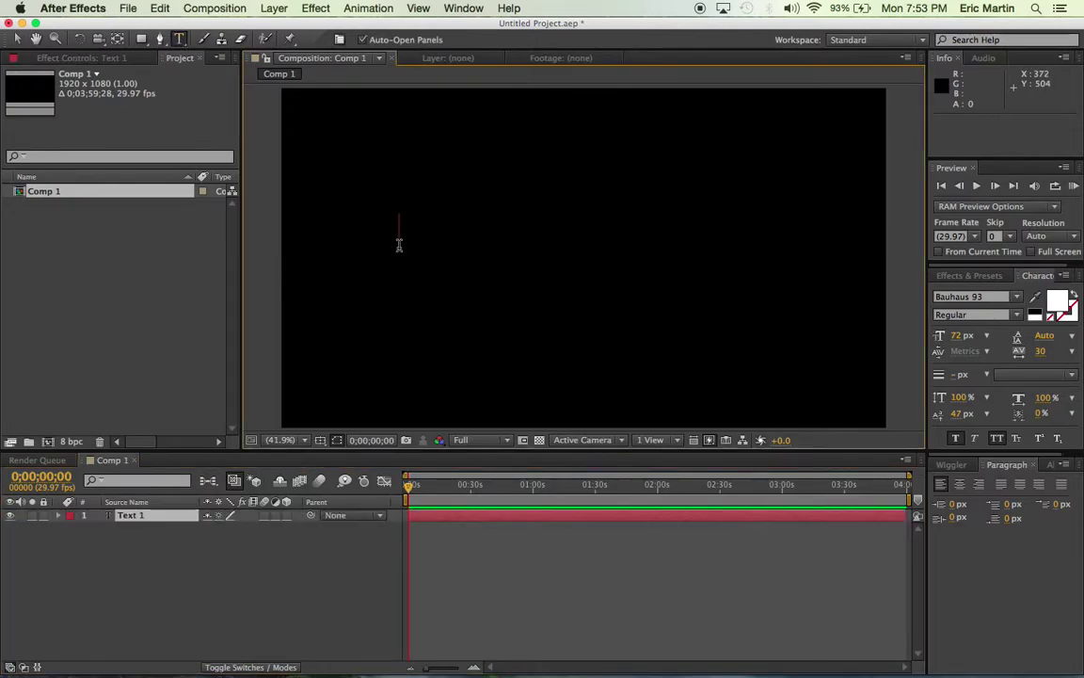
type("FALLEN ")
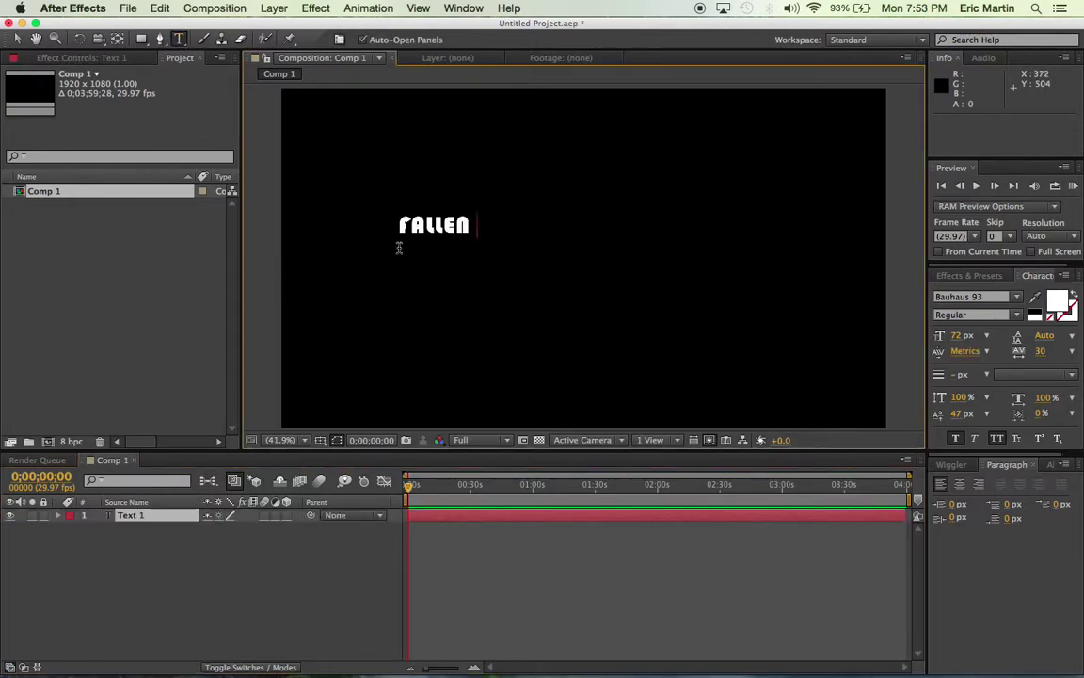
type("FEATHER FILMS")
left_click(17, 39)
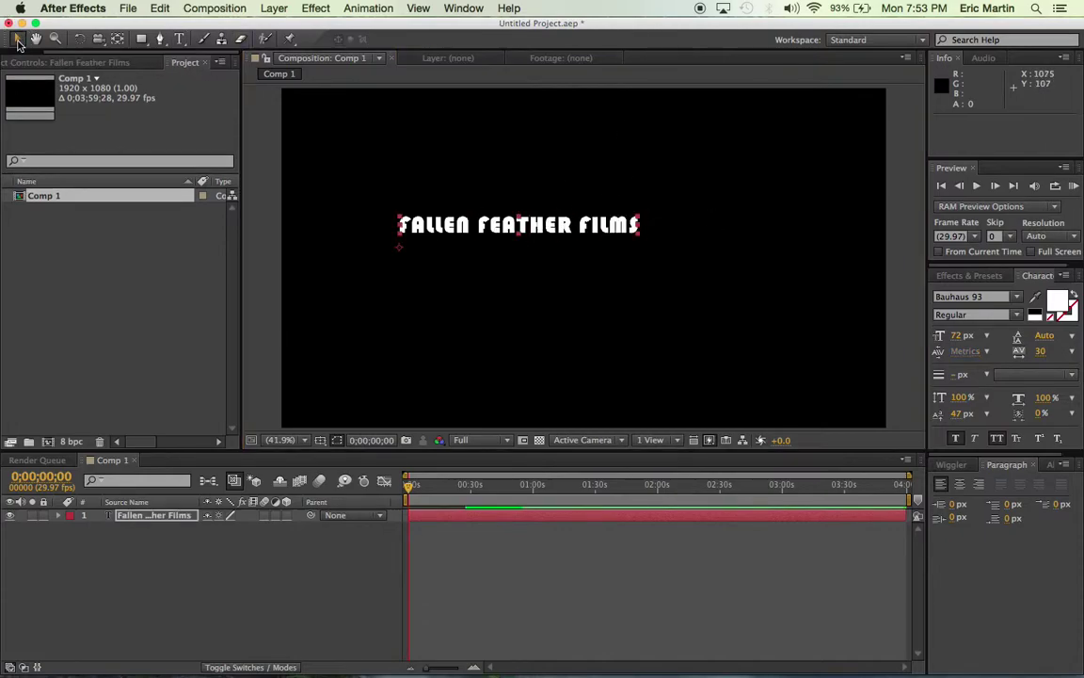
Step: Enlarge the title text to 152 px and reposition it near the middle of the frame
left_click_drag(960, 336, 1000, 334)
left_click_drag(692, 228, 610, 215)
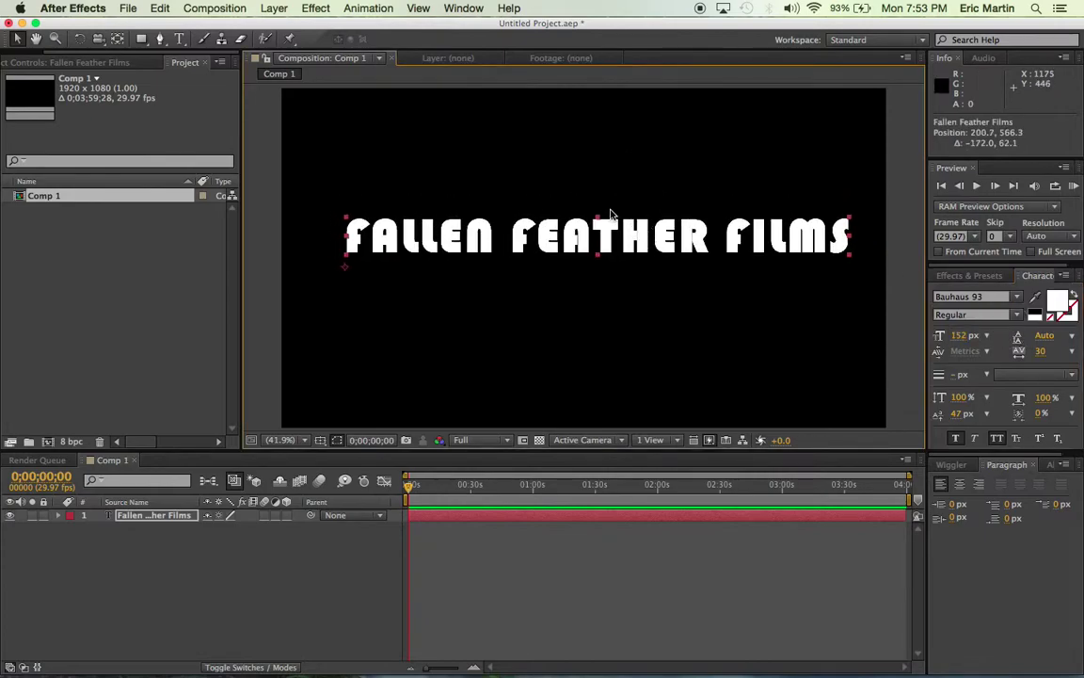
left_click(351, 386)
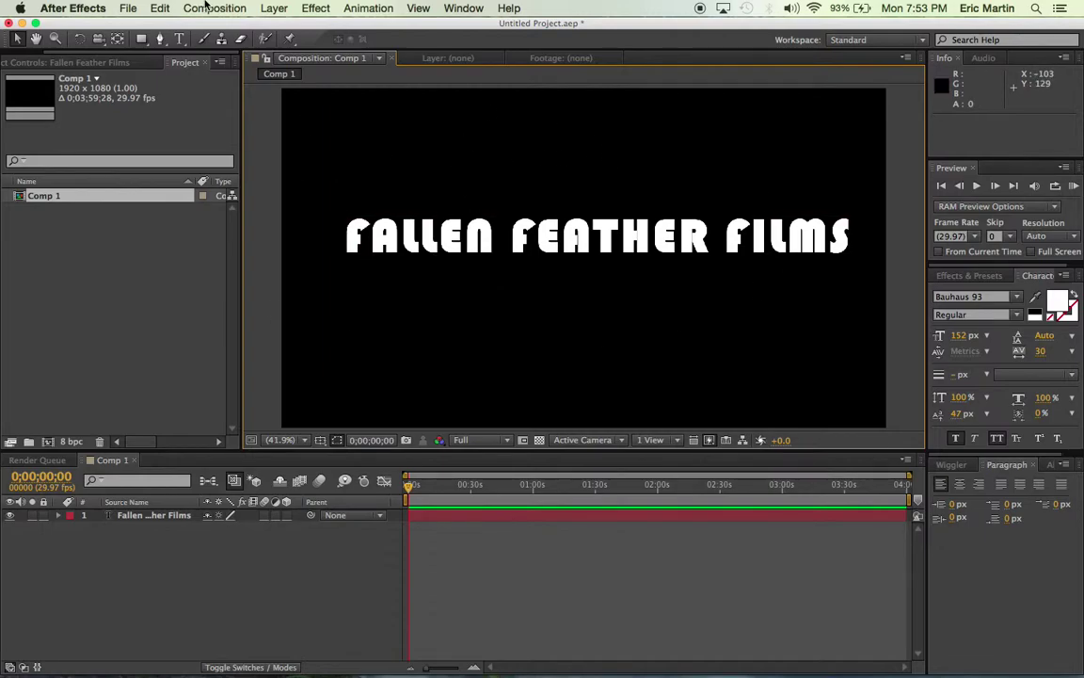
Step: Add Comp 1 to the render queue
left_click(269, 8)
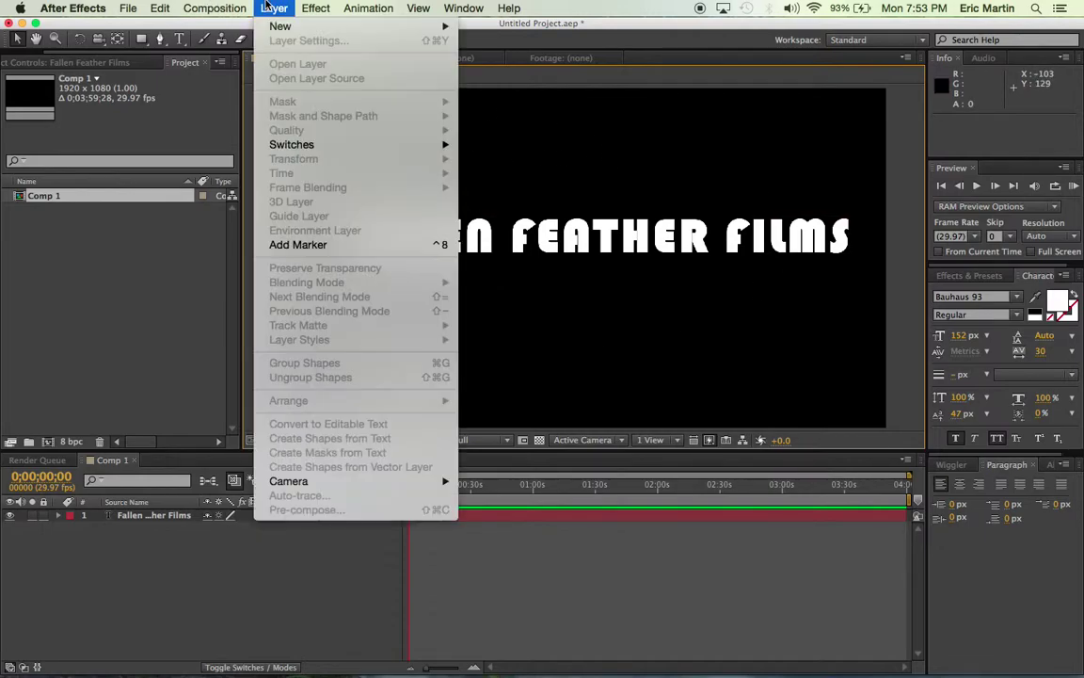
mouse_move(219, 5)
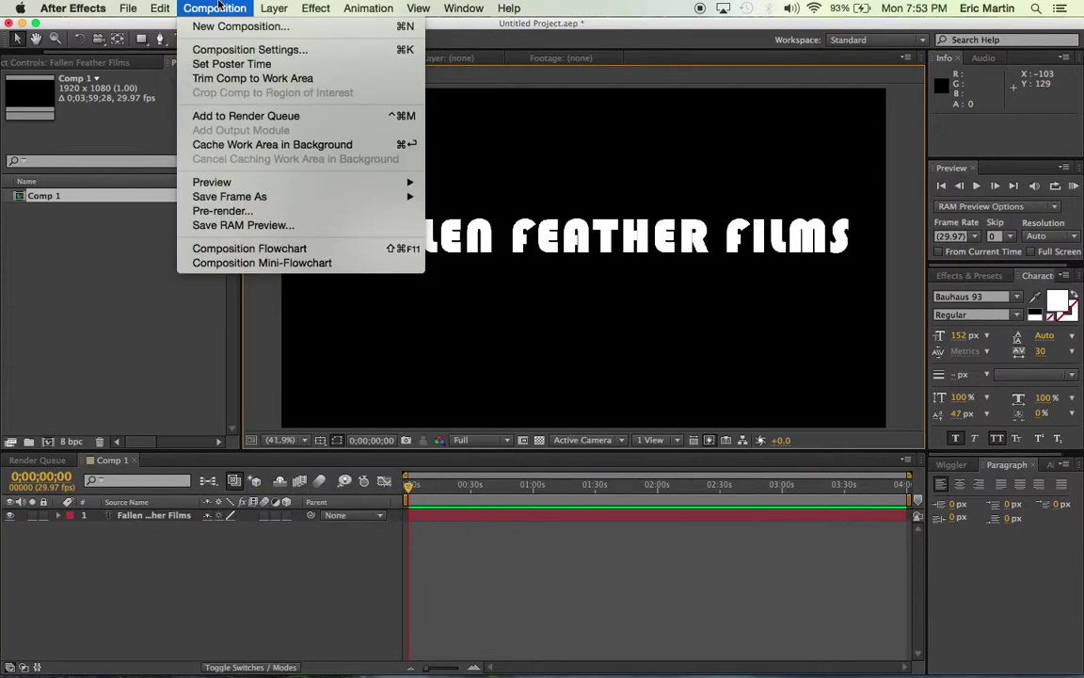
left_click(253, 115)
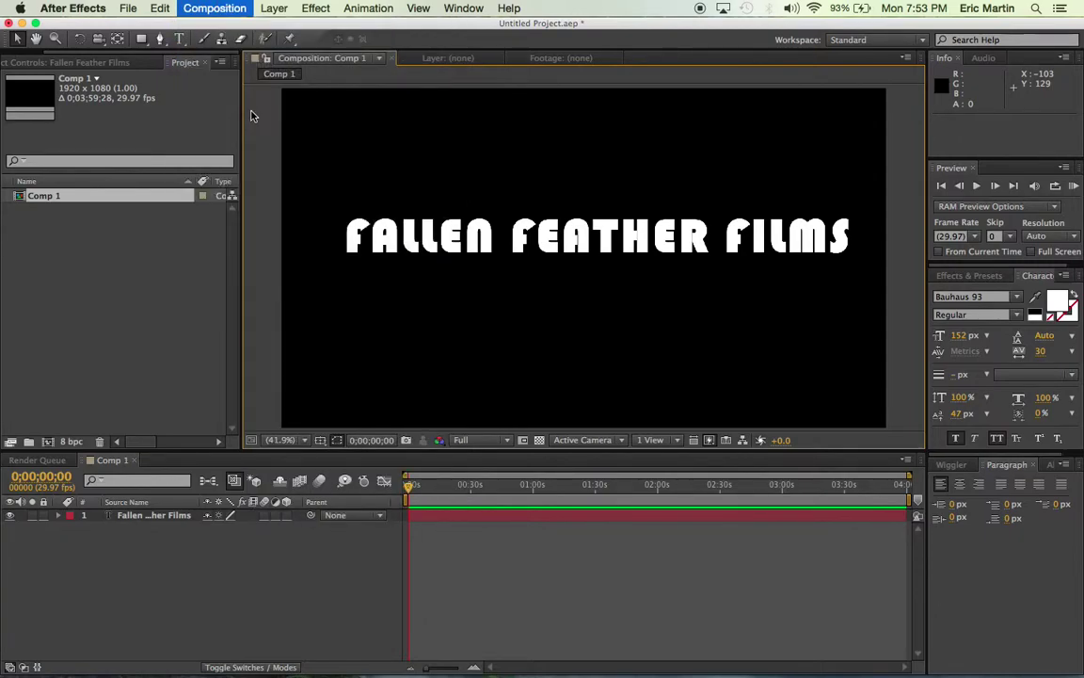
left_click(131, 8)
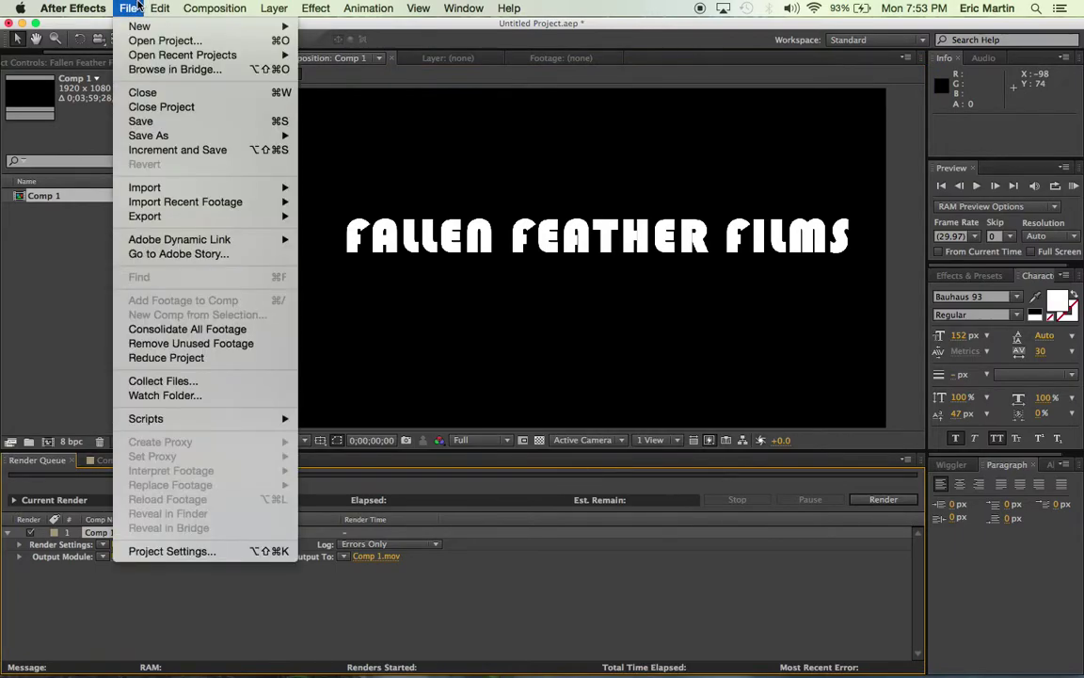
mouse_move(181, 216)
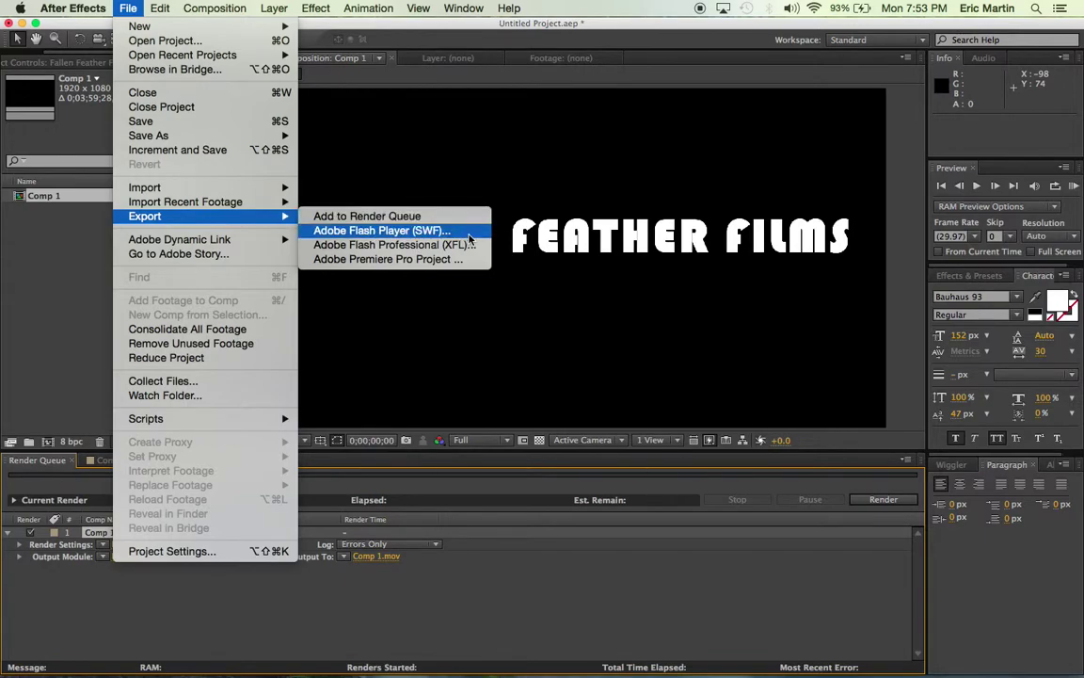
left_click(462, 260)
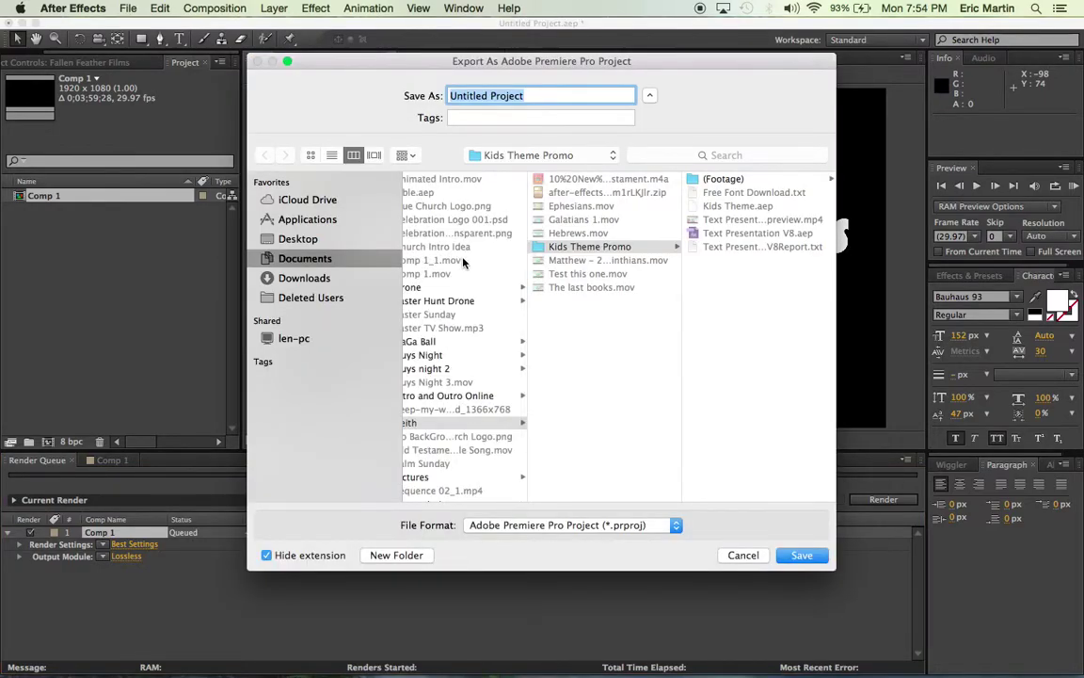
left_click(744, 555)
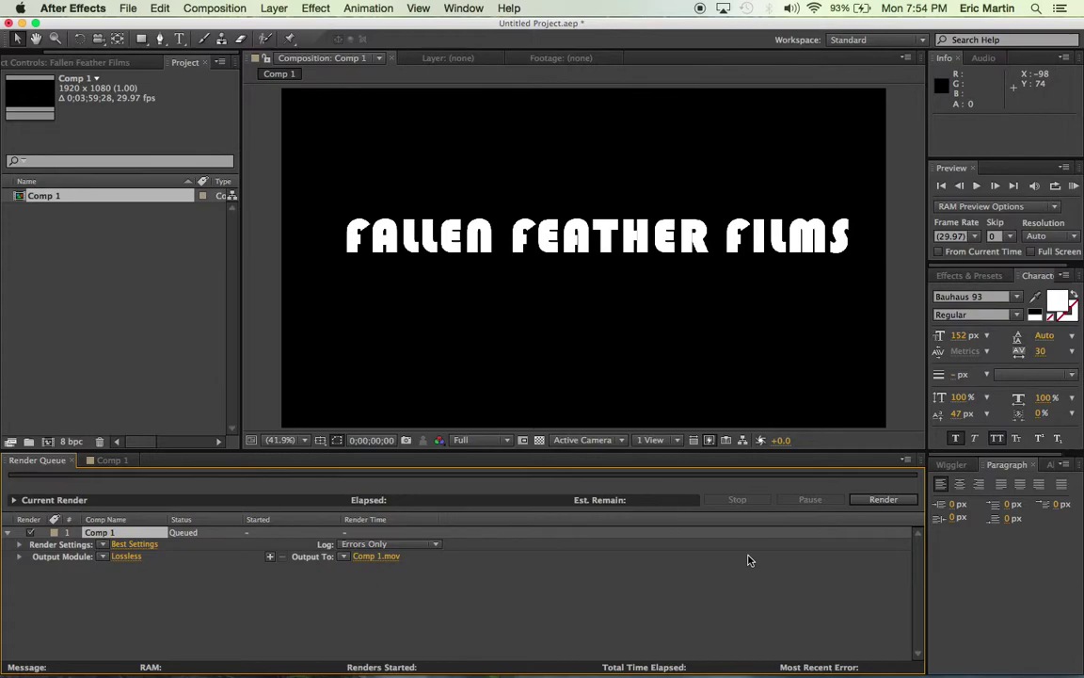
Step: Set the video codec of Comp 1's QuickTime output module to H.264
left_click(123, 576)
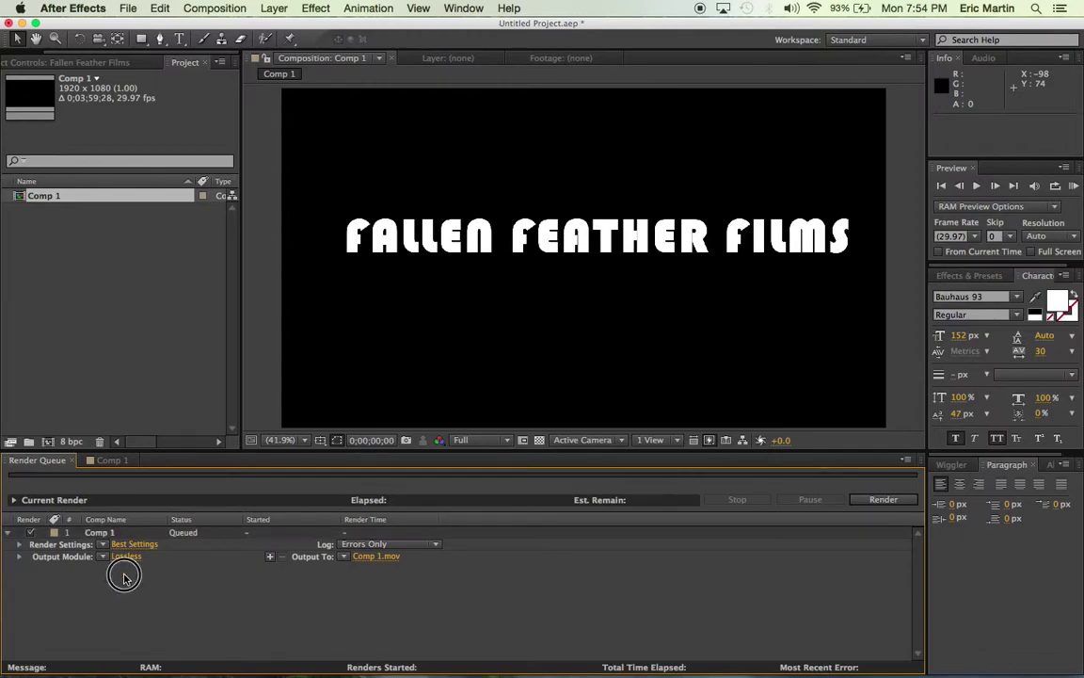
left_click(126, 557)
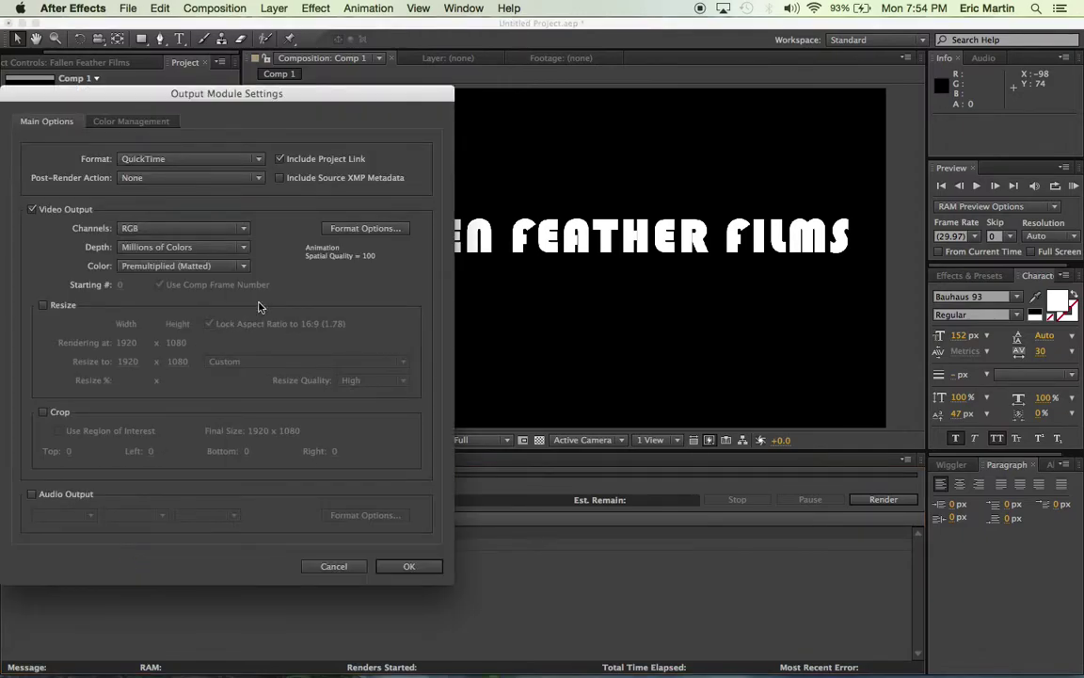
left_click(259, 158)
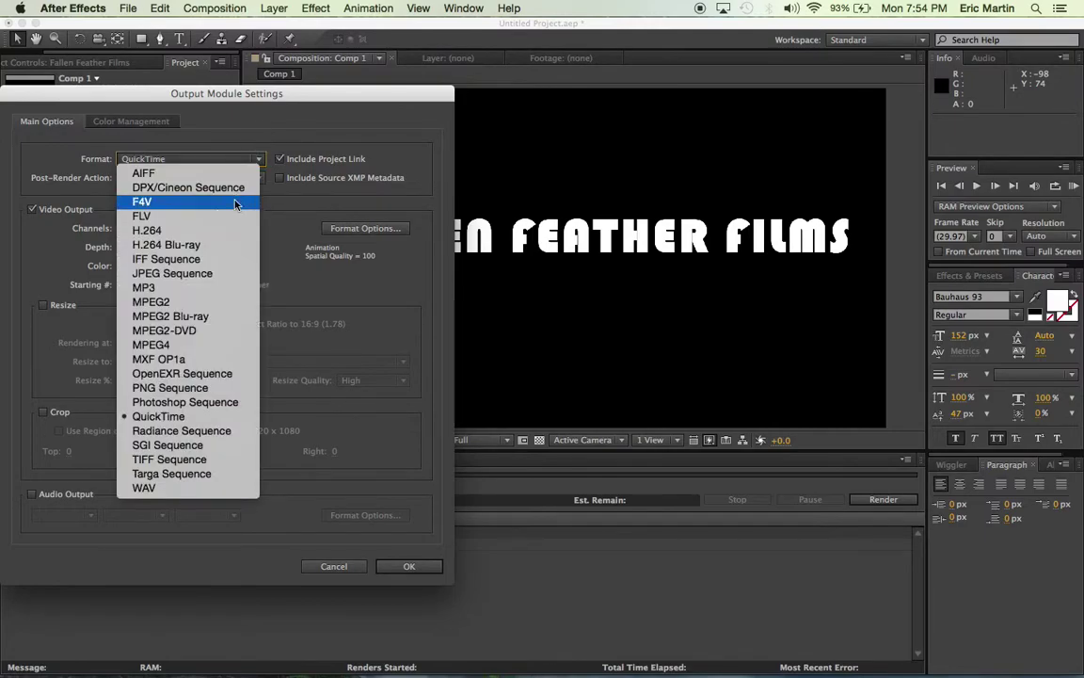
left_click(277, 123)
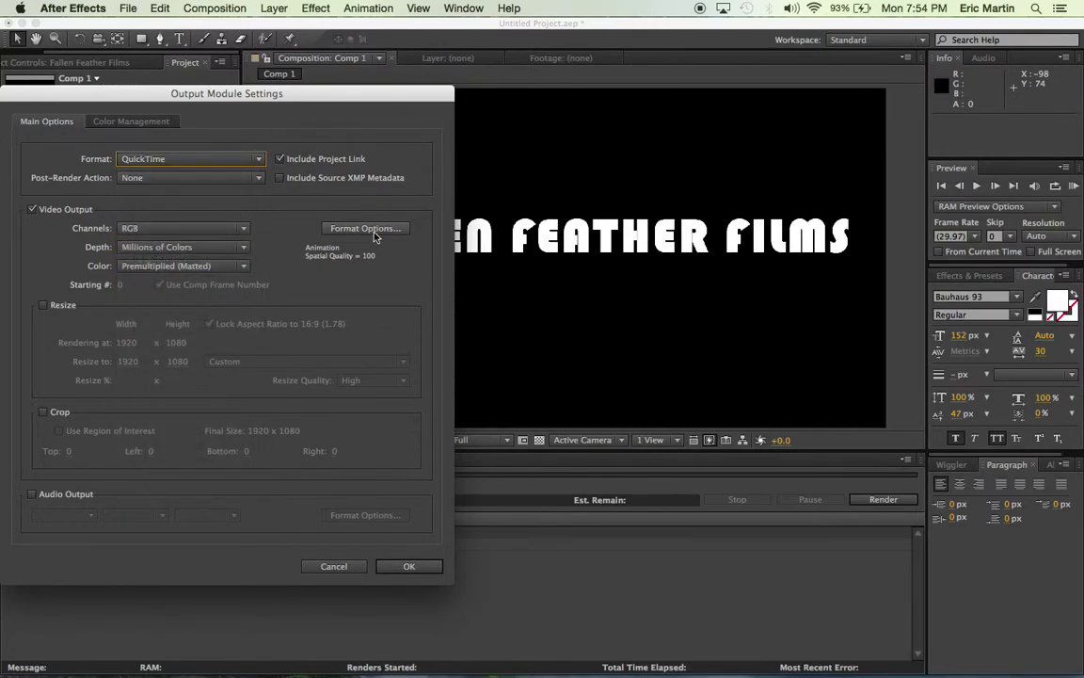
left_click(374, 229)
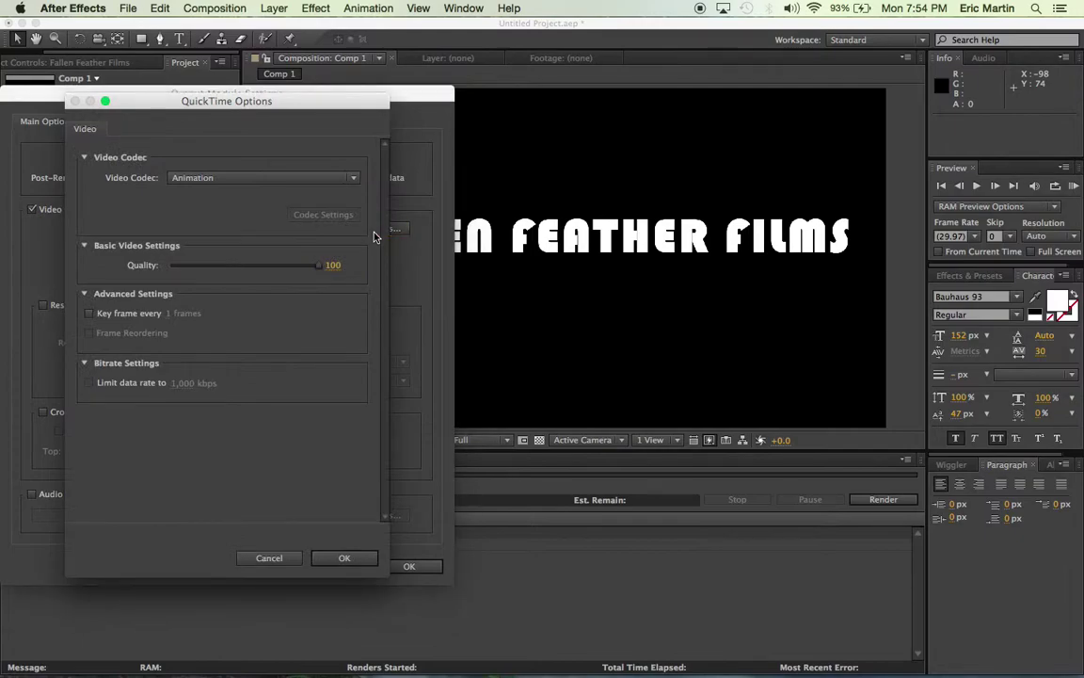
left_click(332, 178)
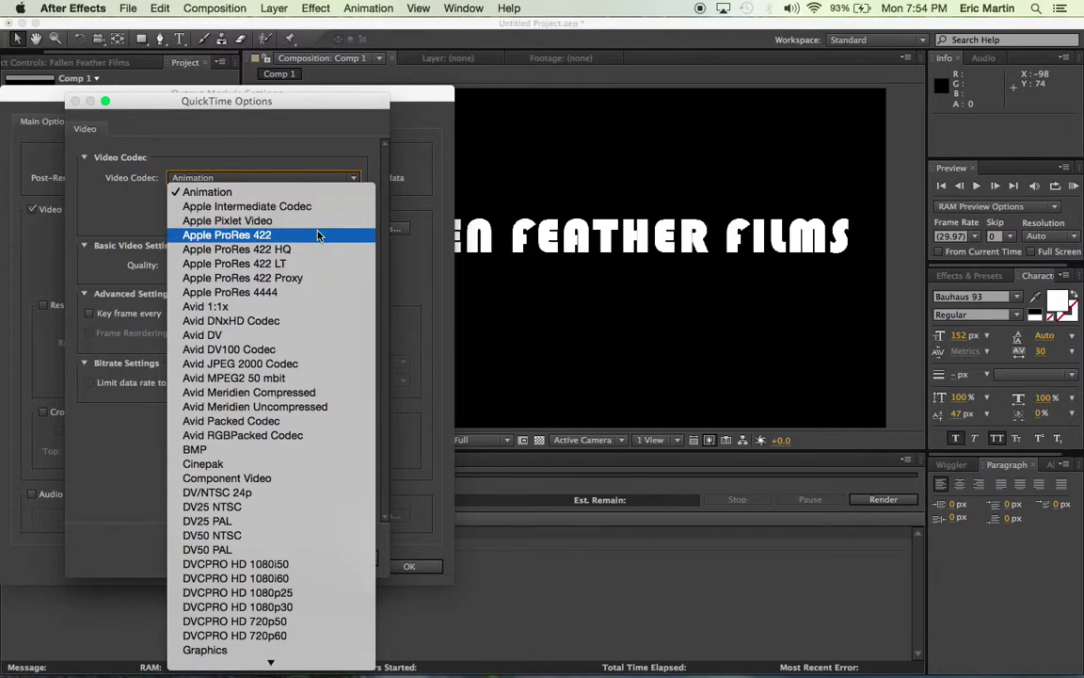
scroll(302, 516, "down", 10)
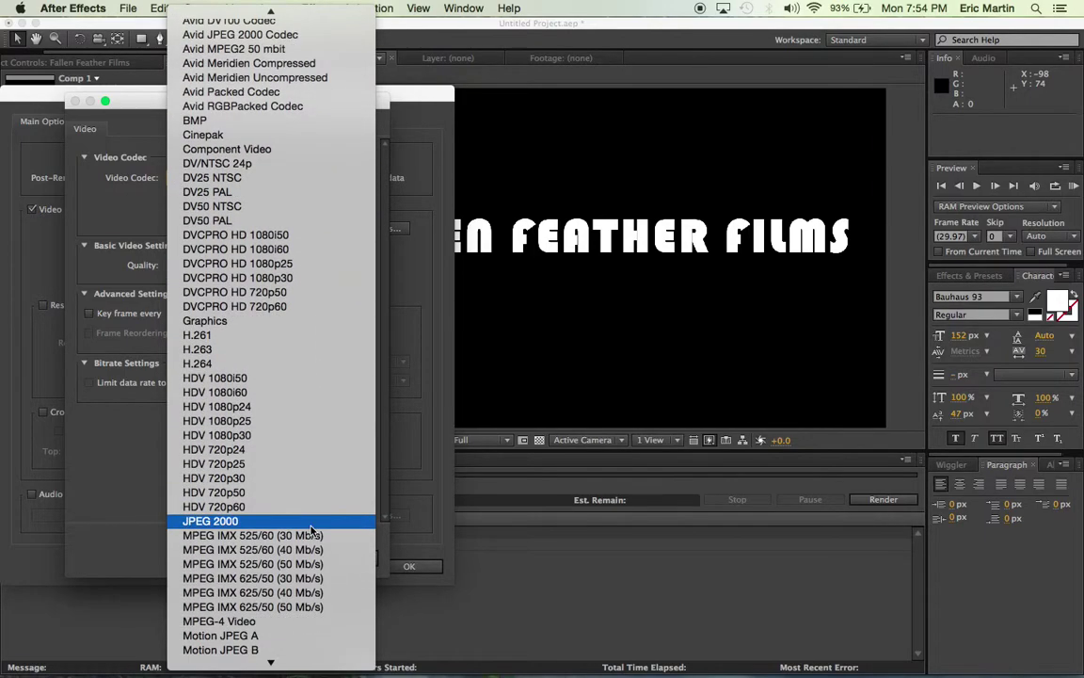
scroll(311, 533, "down", 7)
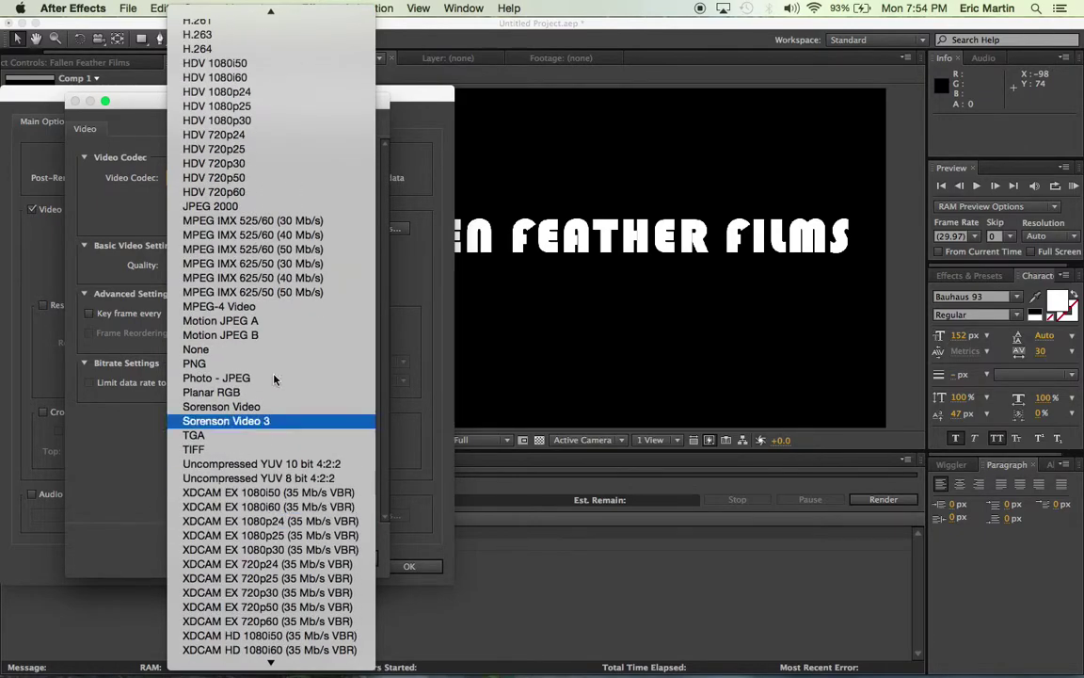
left_click(282, 50)
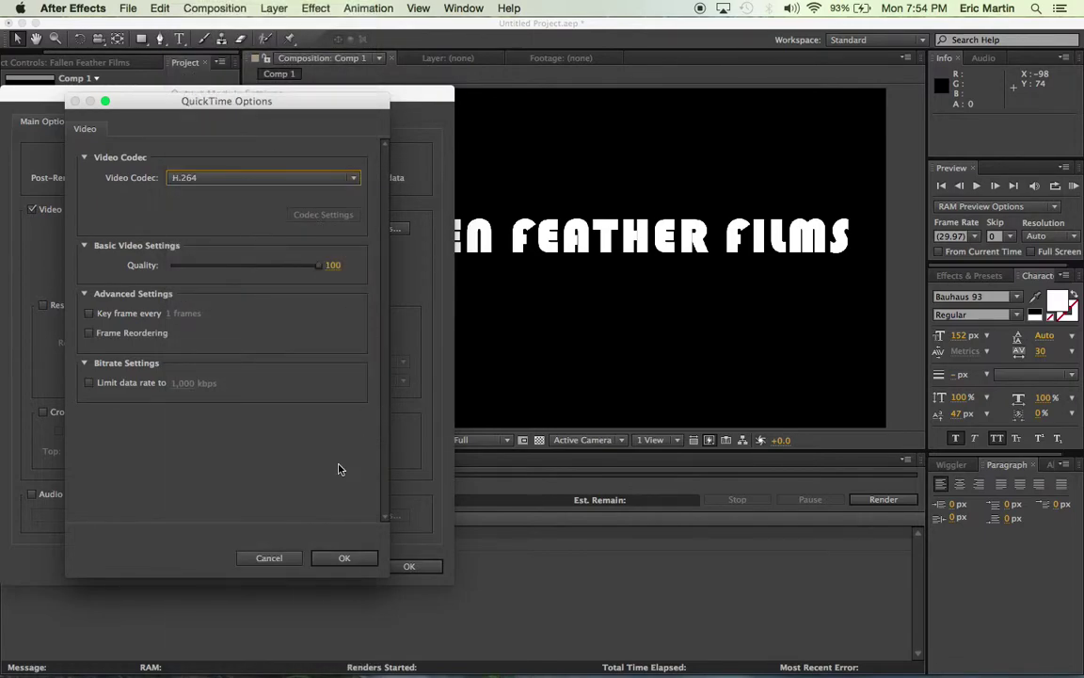
left_click(348, 559)
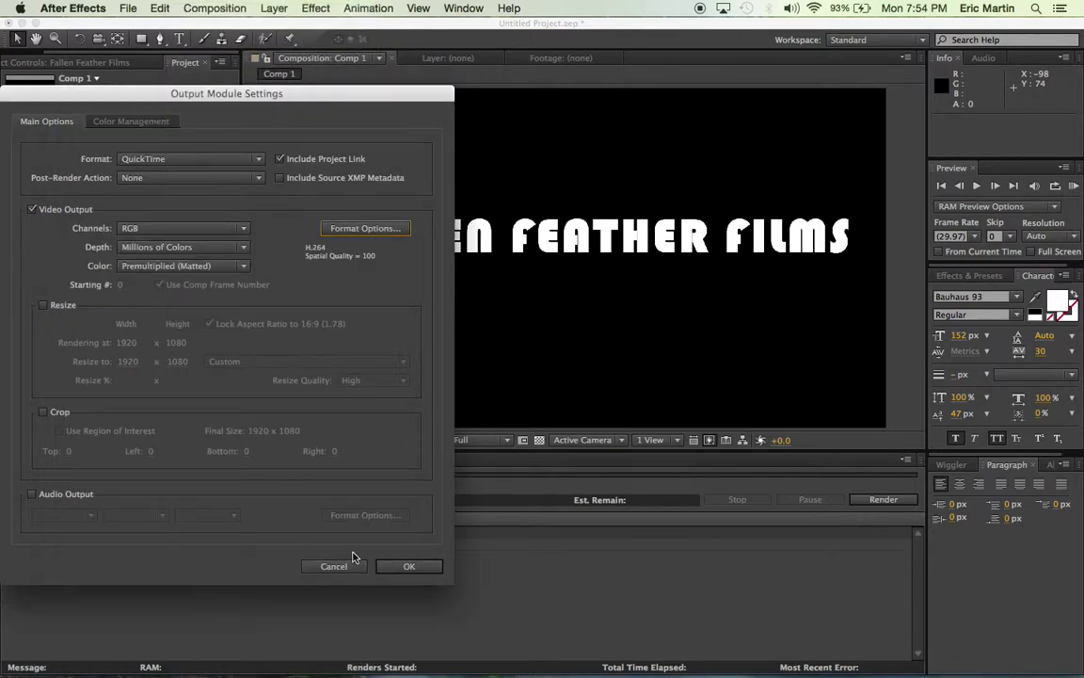
Step: Review the channels, depth and color choices of the video output, and accept the output module settings
left_click(238, 229)
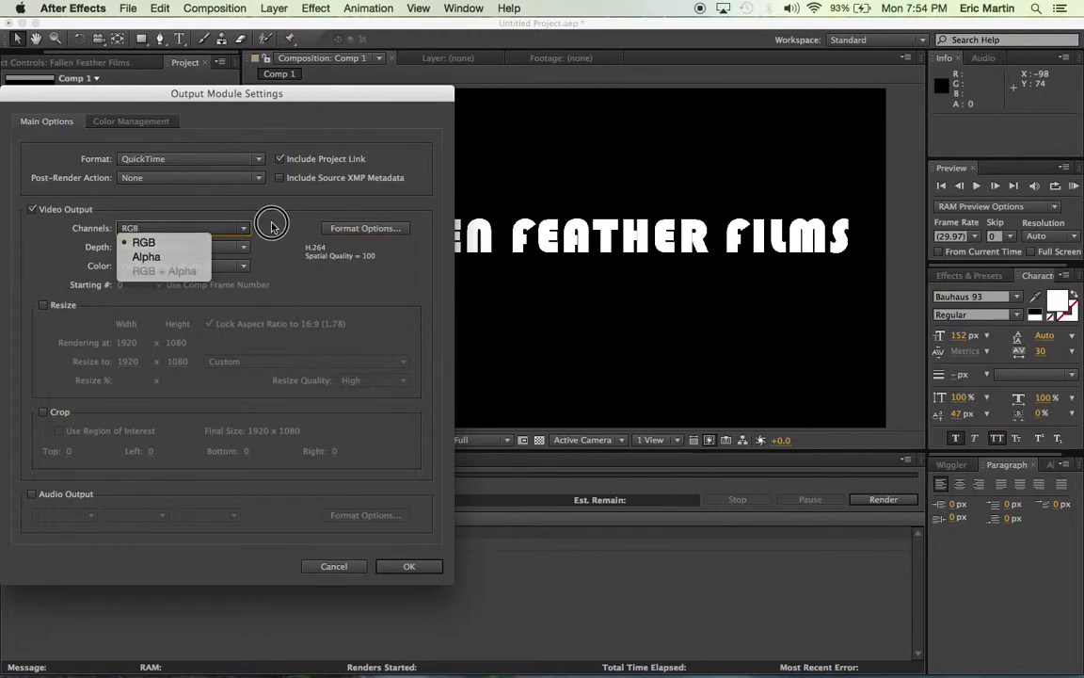
left_click(271, 226)
left_click(242, 247)
left_click(223, 268)
left_click(223, 267)
left_click(243, 264)
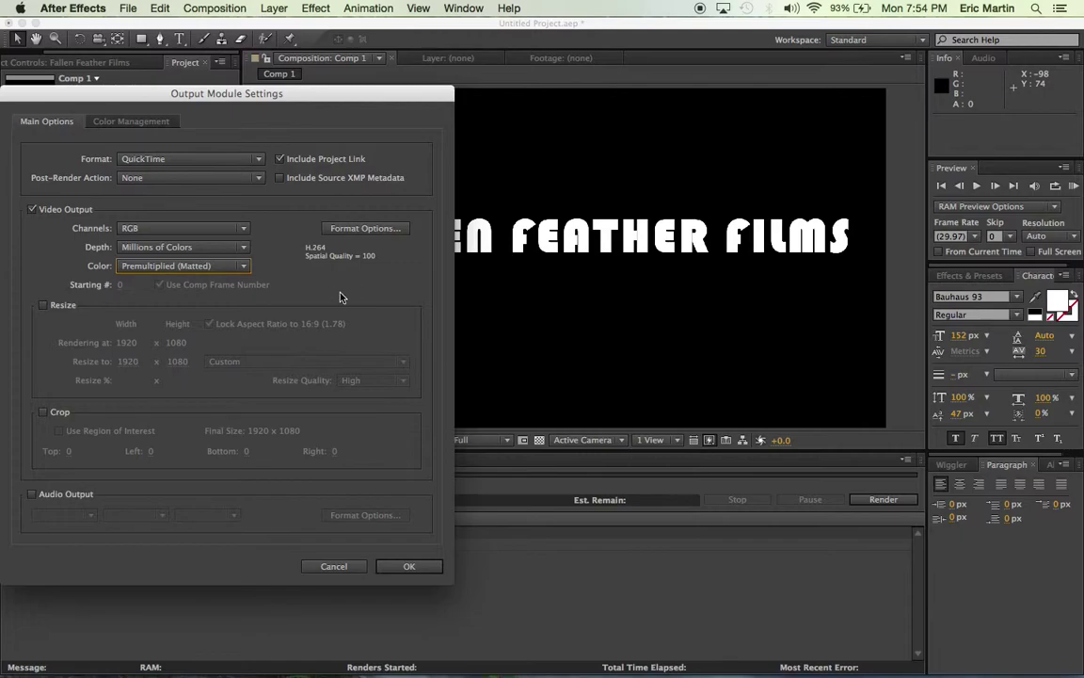
left_click(415, 566)
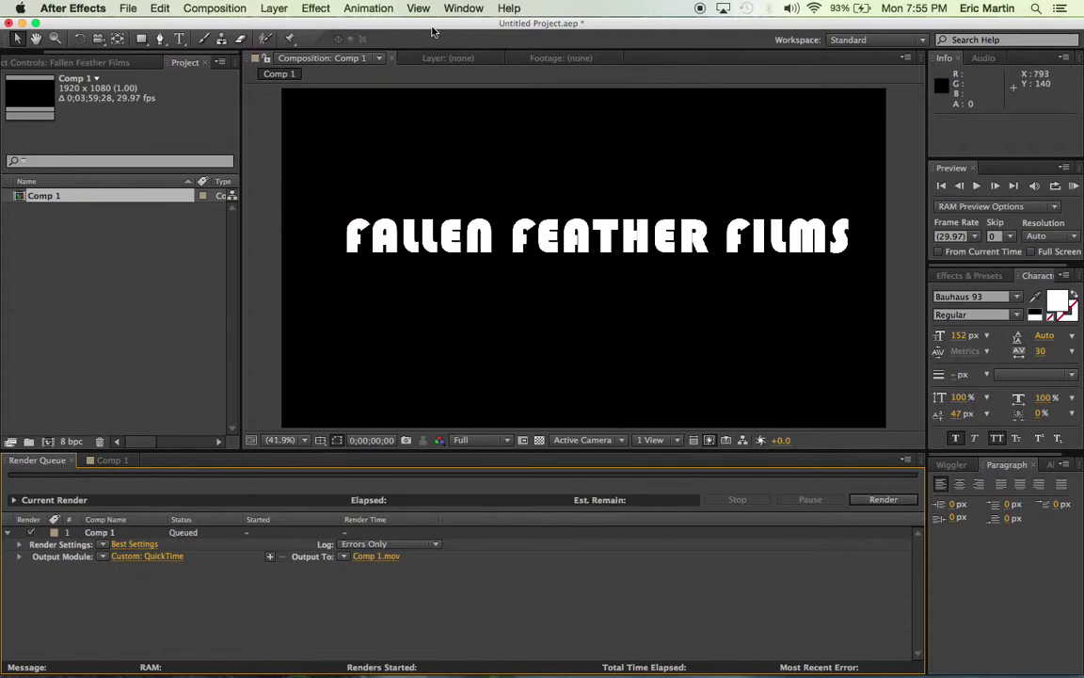
left_click(103, 6)
mouse_move(128, 7)
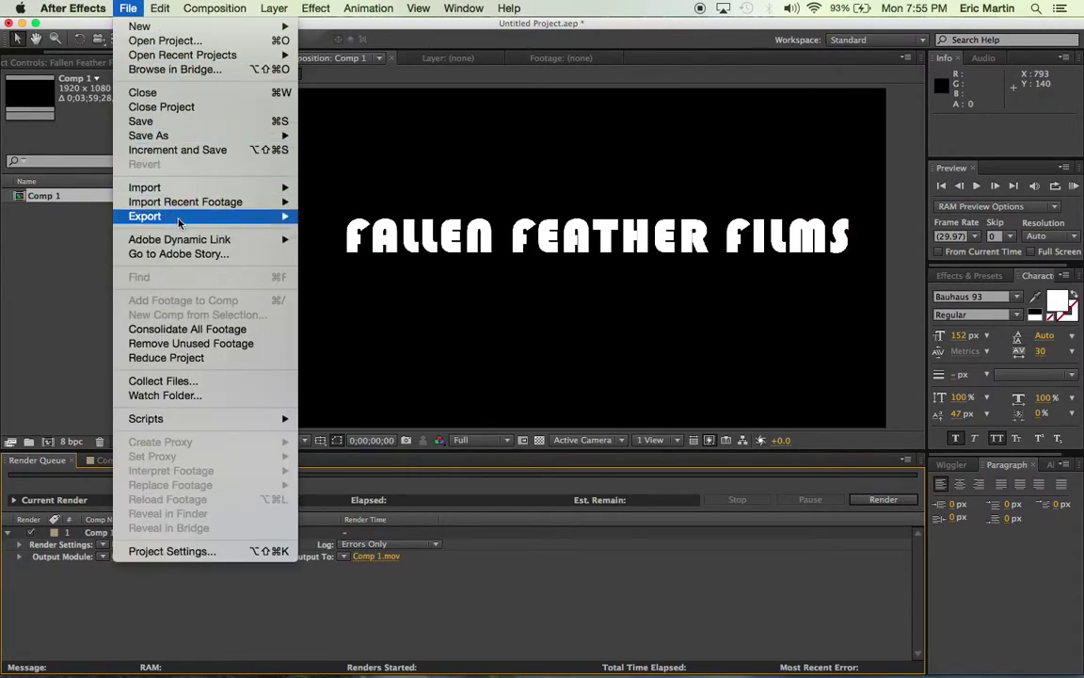
mouse_move(190, 220)
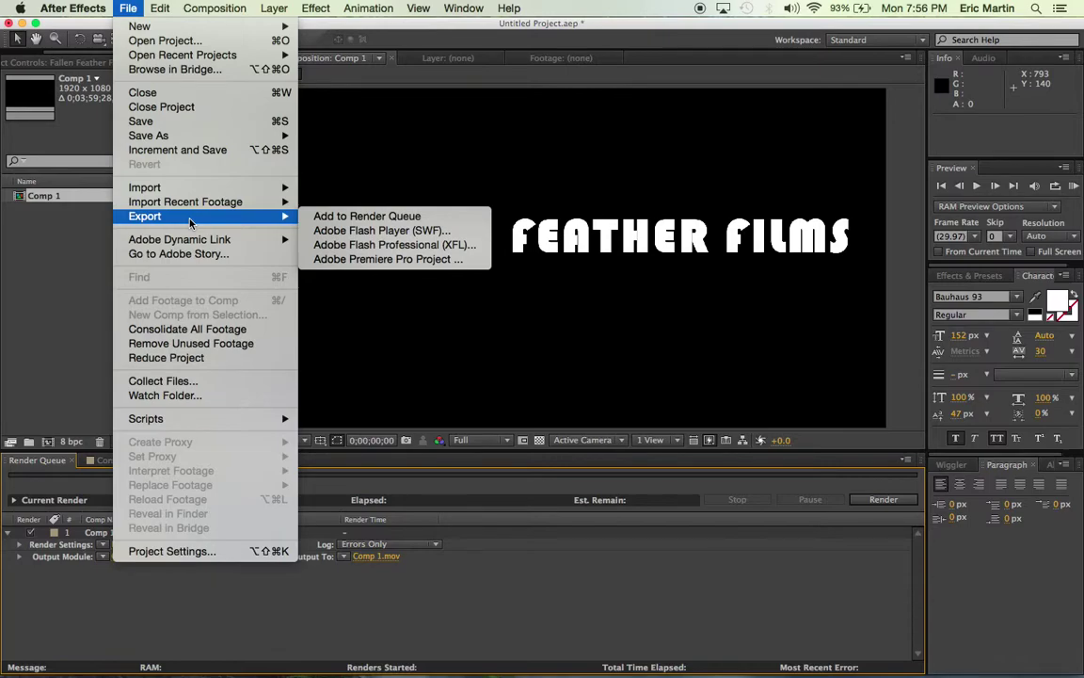
left_click(447, 160)
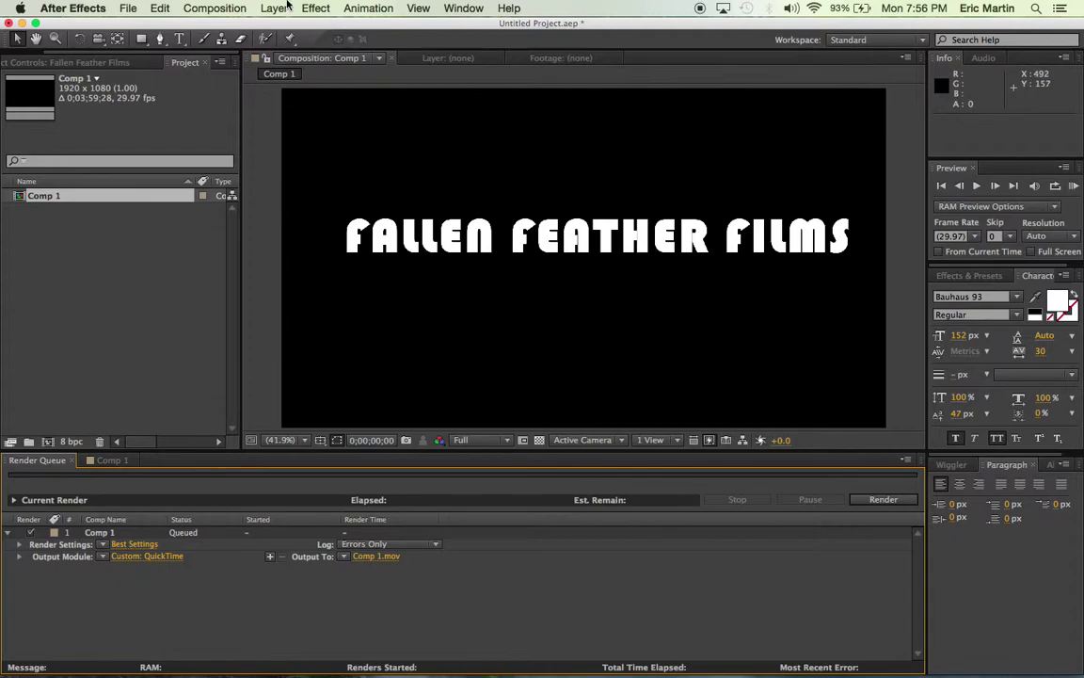
left_click(226, 8)
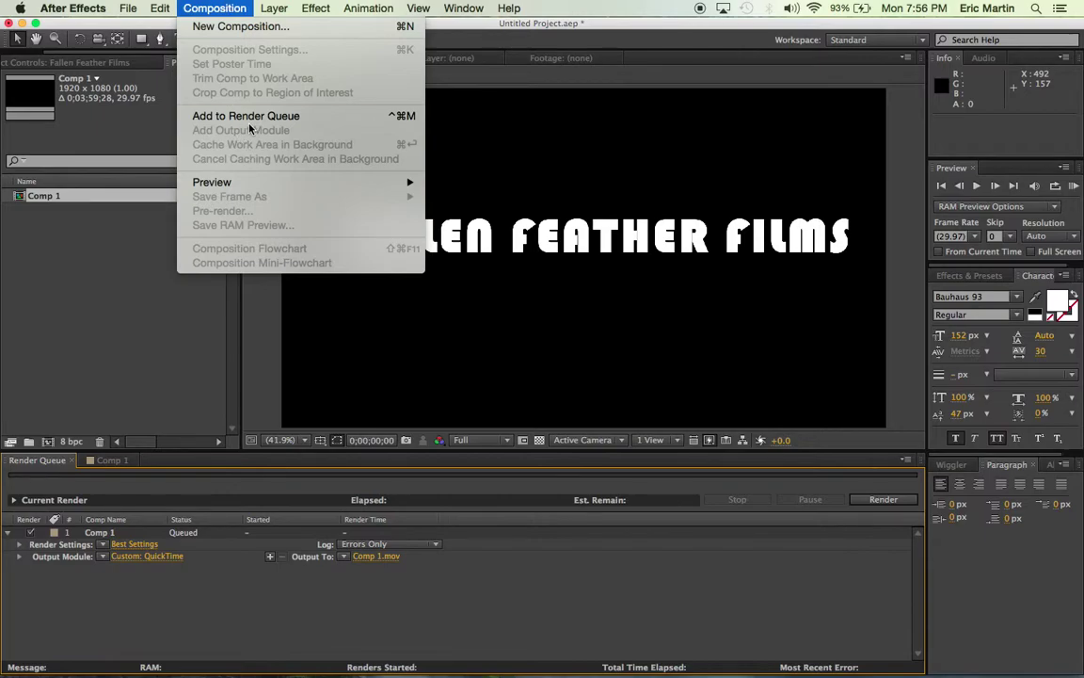
left_click(130, 307)
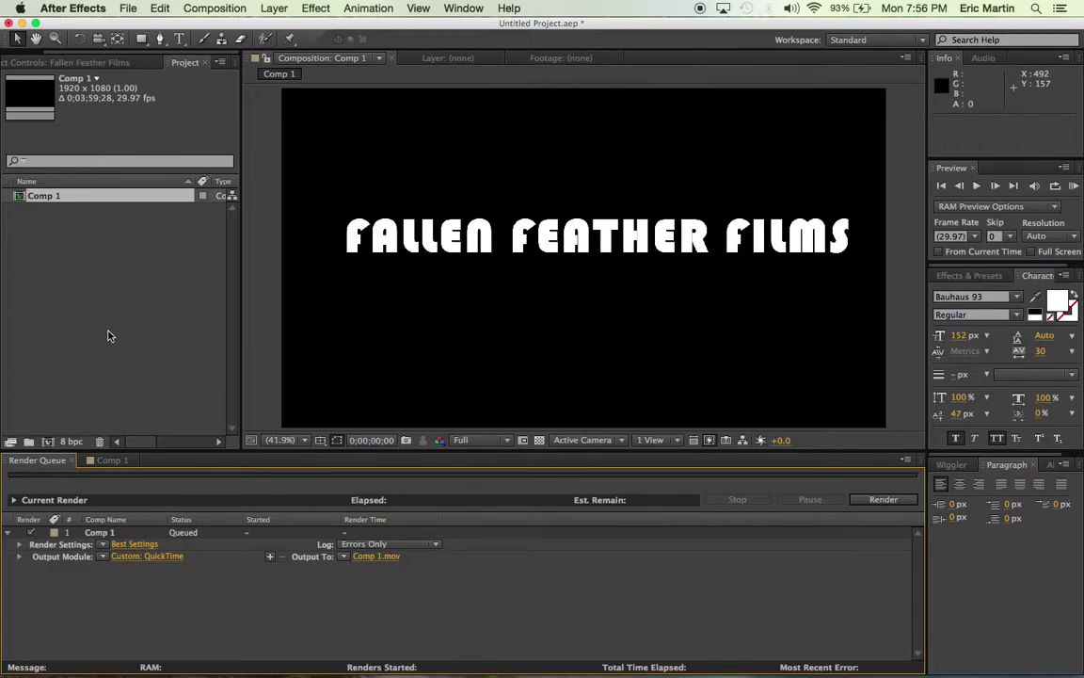
Step: Examine the quality options in Comp 1's render settings and leave the settings without applying anything
left_click(132, 544)
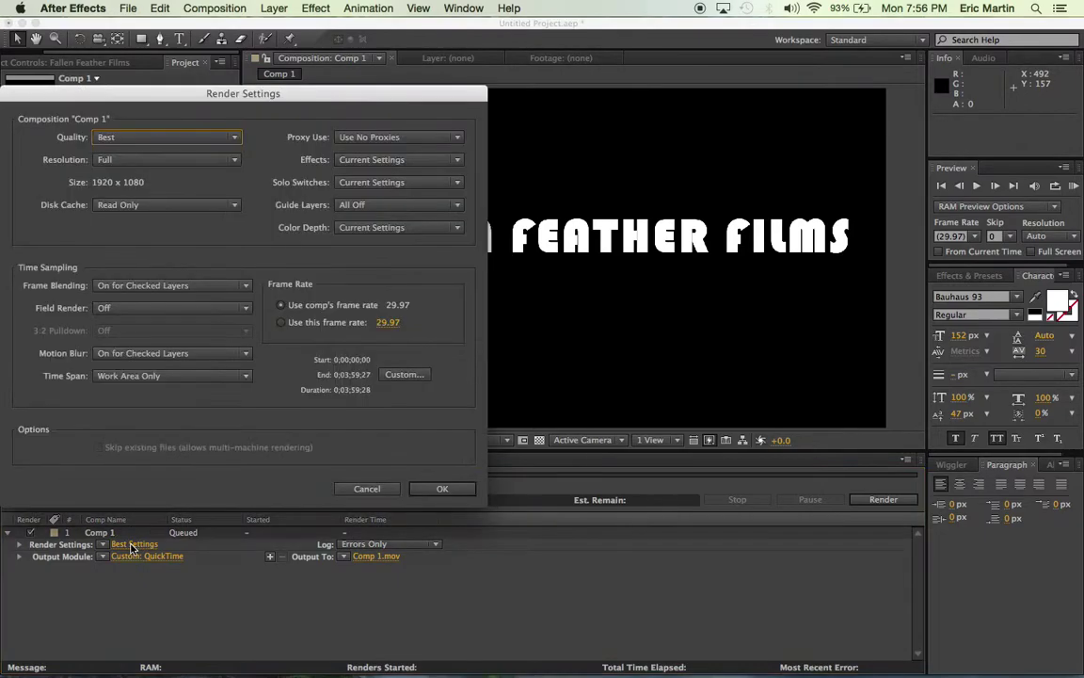
left_click(193, 137)
left_click(220, 121)
left_click(198, 140)
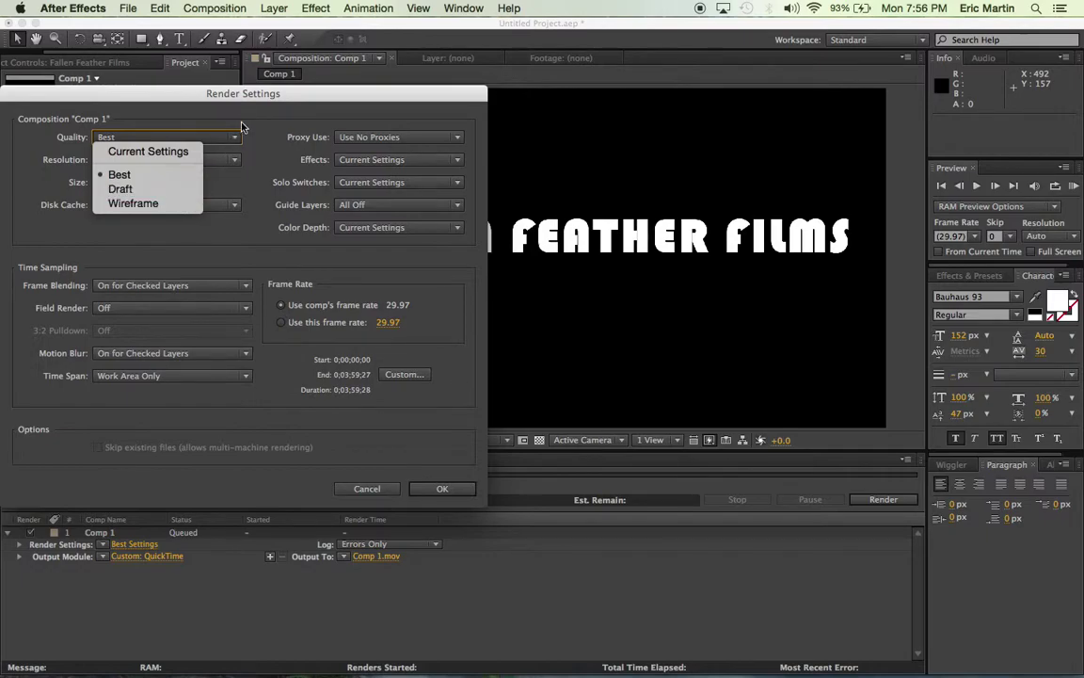
left_click(217, 109)
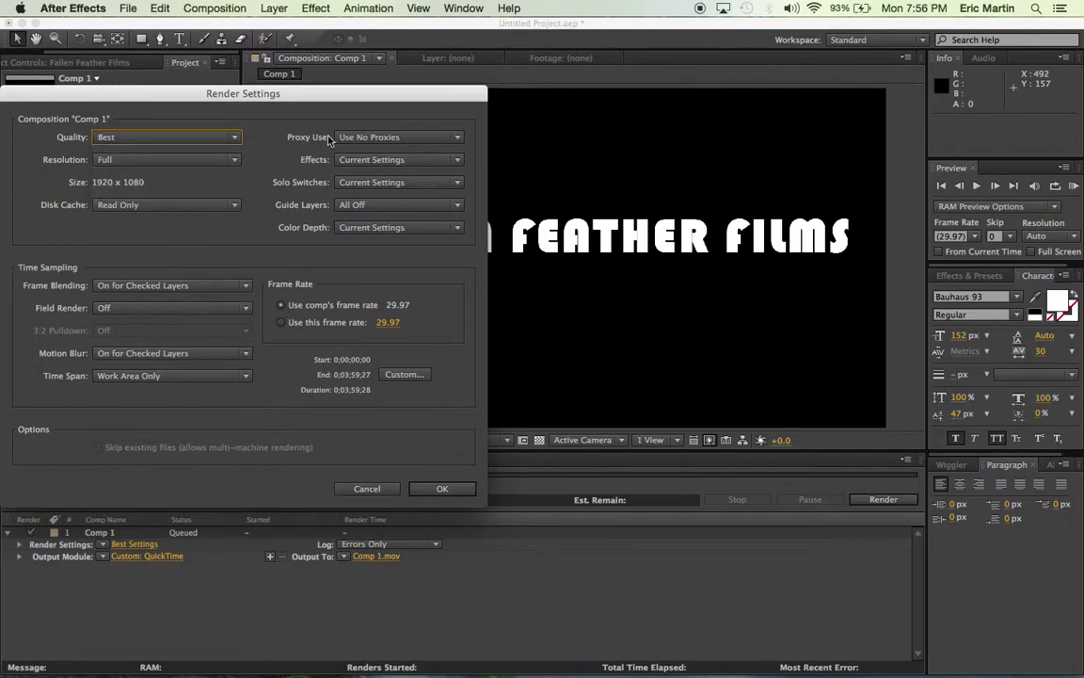
left_click(366, 487)
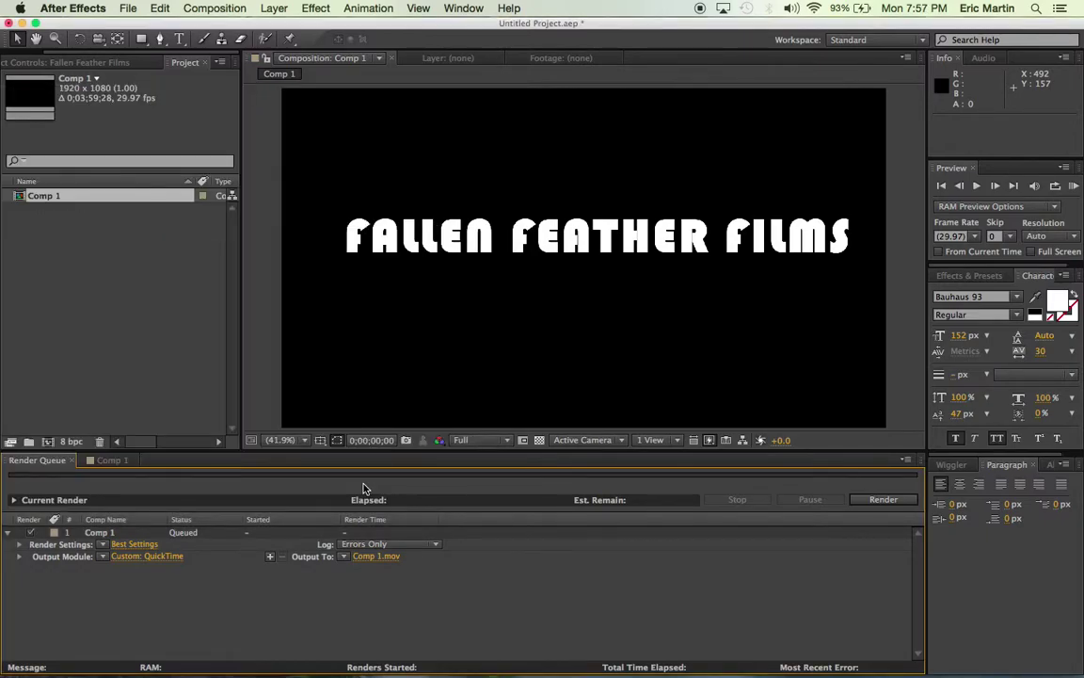